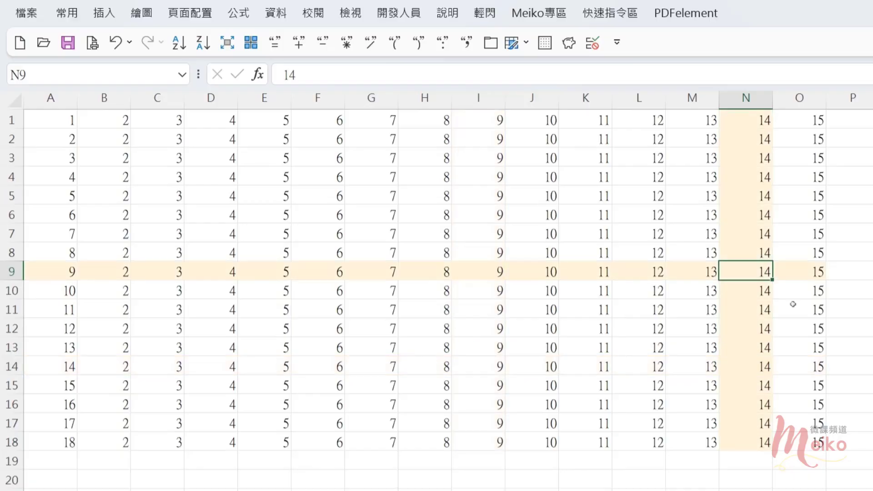
- Test the row-and-column crosshair highlight by recalculating the sheet with J4 active and again with D11 active
left_click(542, 171)
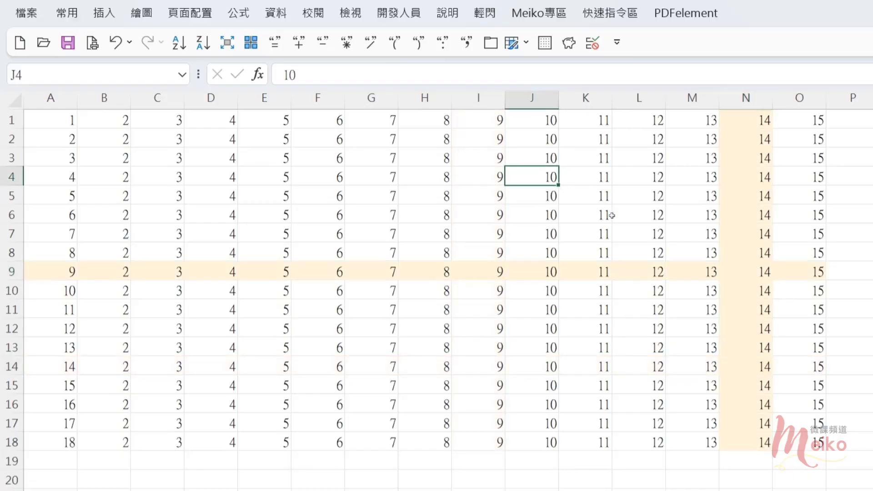
key("F9")
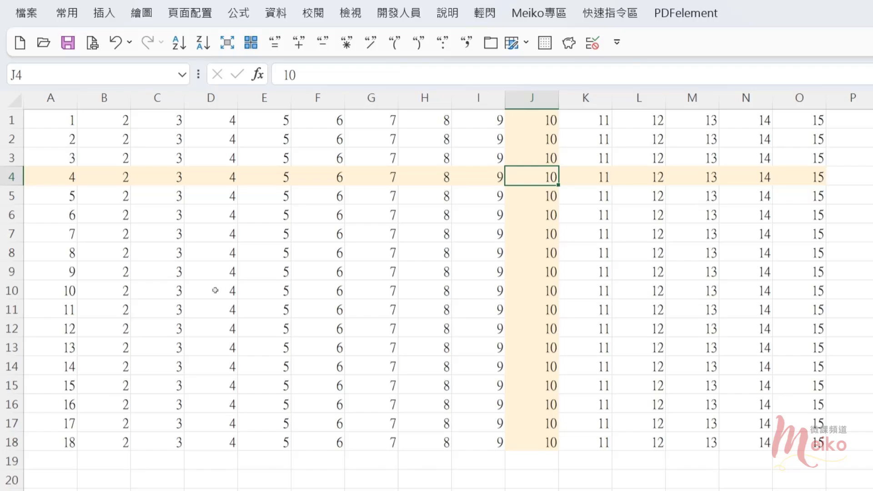
left_click(216, 314)
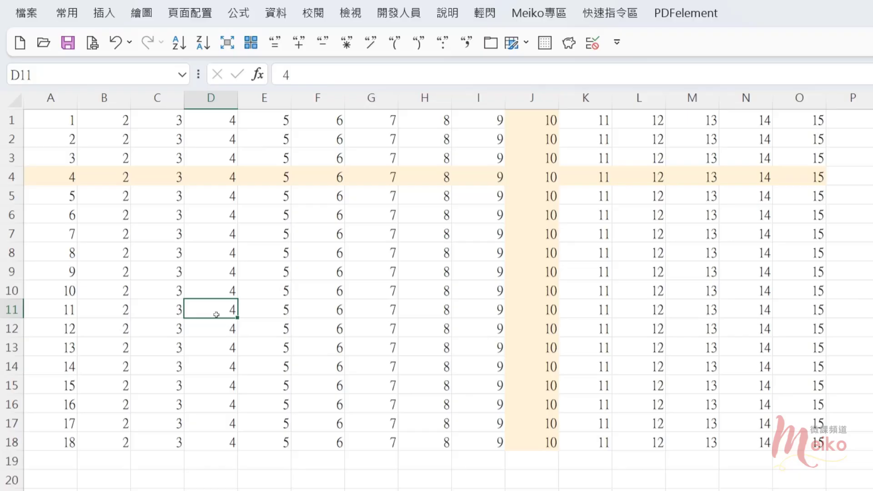
key("F9")
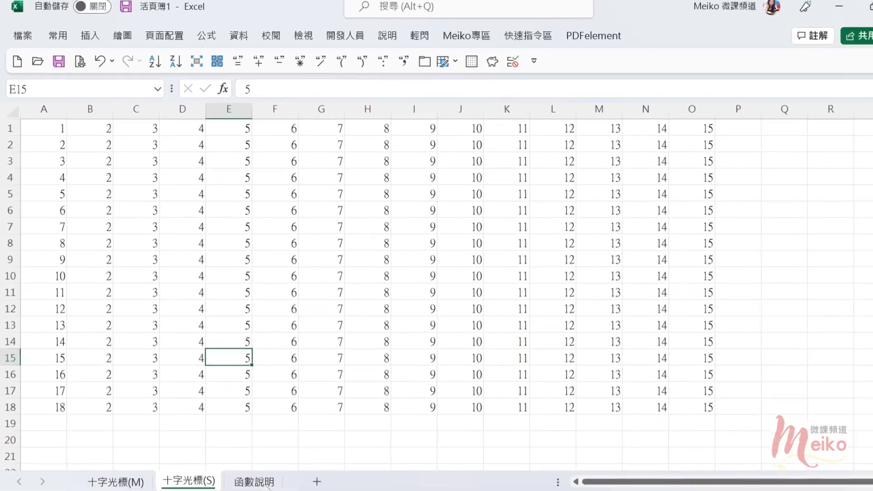
- Enter the formula =CELL("row") in cell C1 of the 函數說明 sheet
left_click(264, 483)
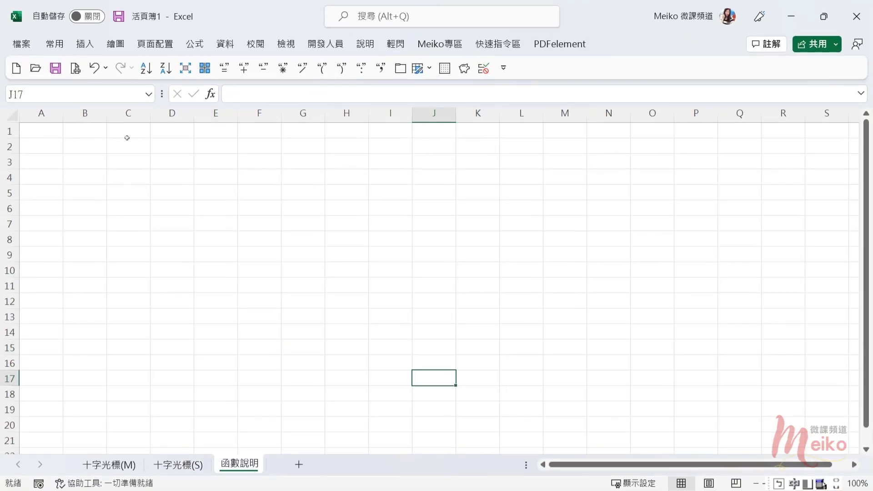
left_click(132, 136)
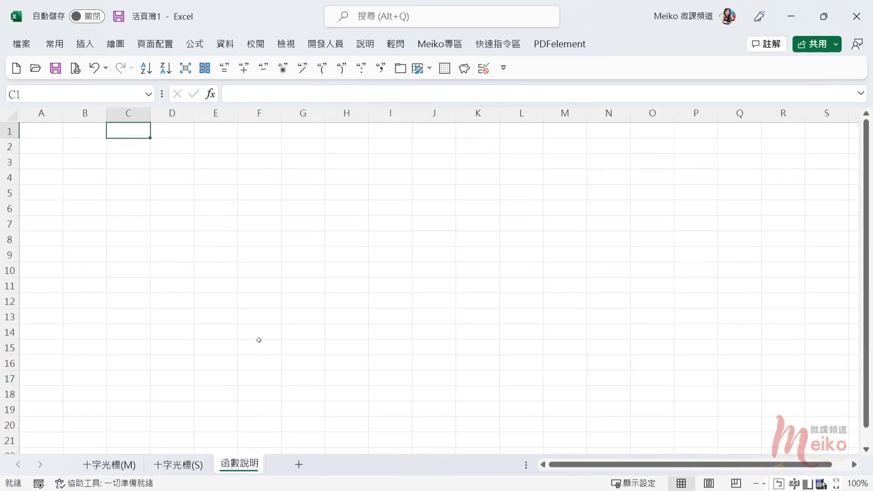
type("=")
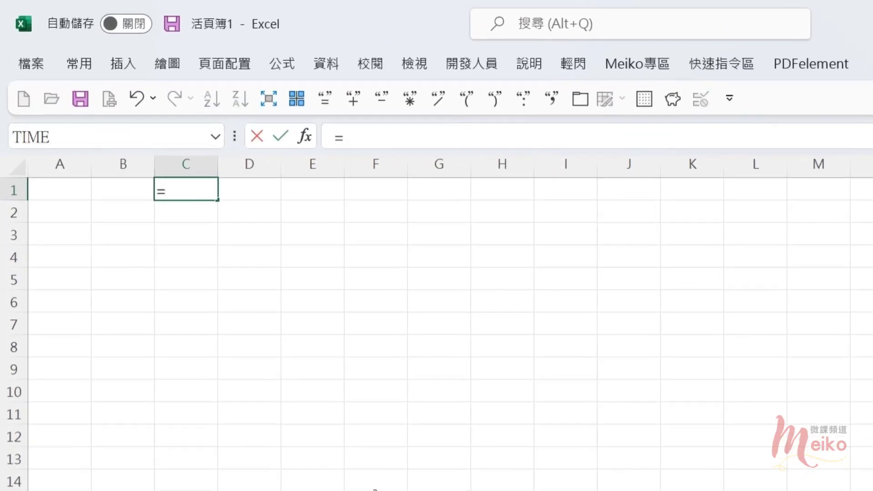
type("ce")
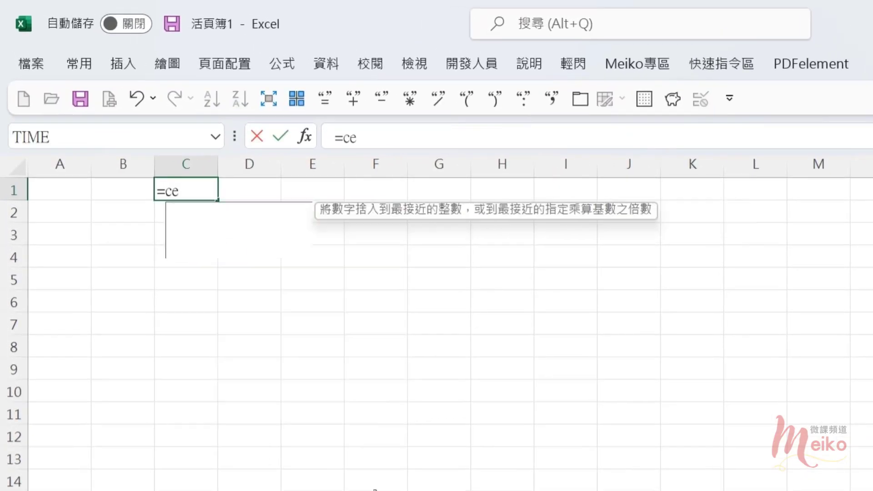
type("ll")
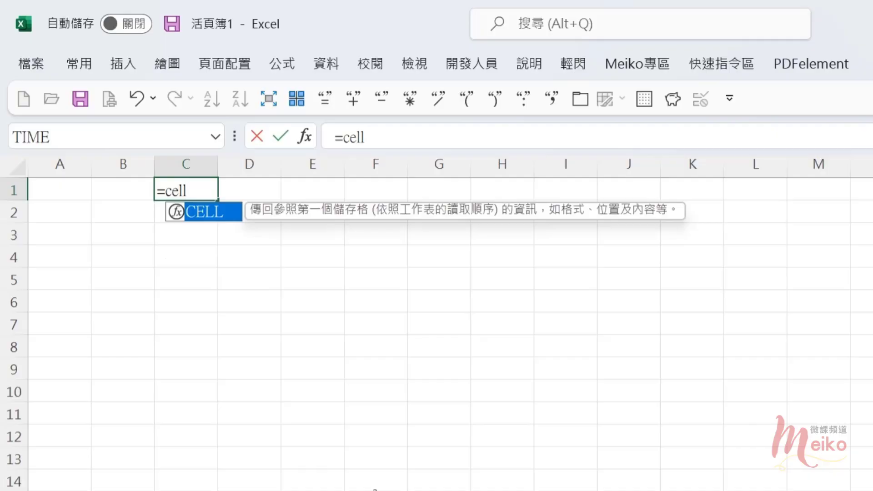
type("(")
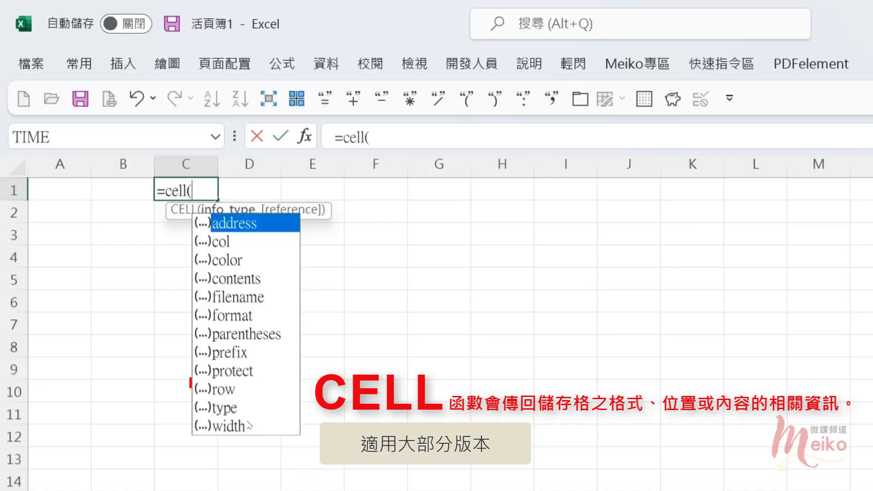
double_click(240, 391)
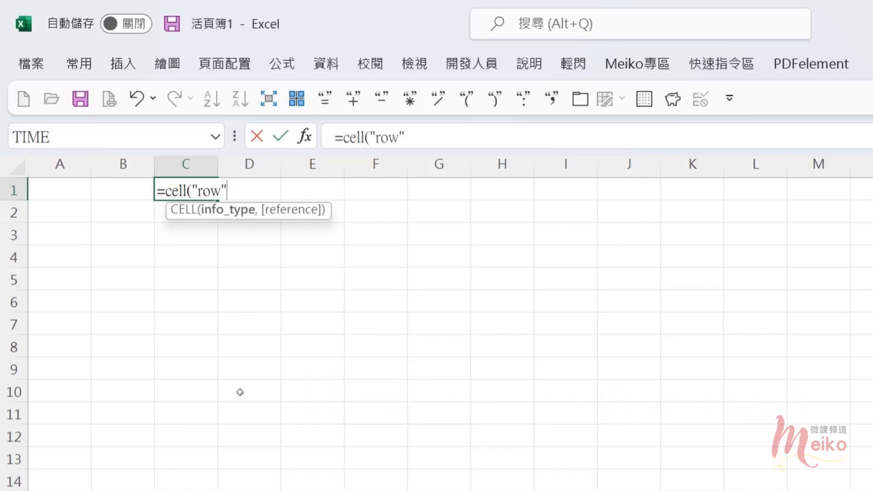
type(")")
key("Return")
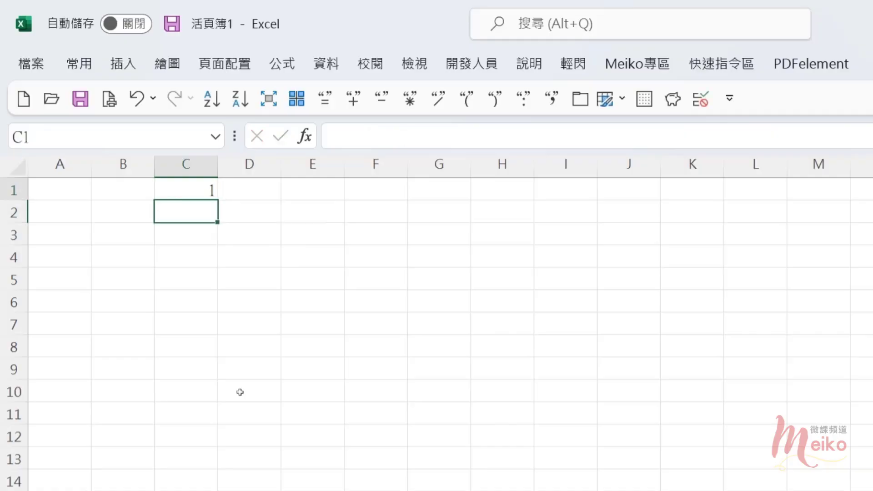
- Check the row formula in C1 by recalculating with C8 active and again with C15 active
key("Up")
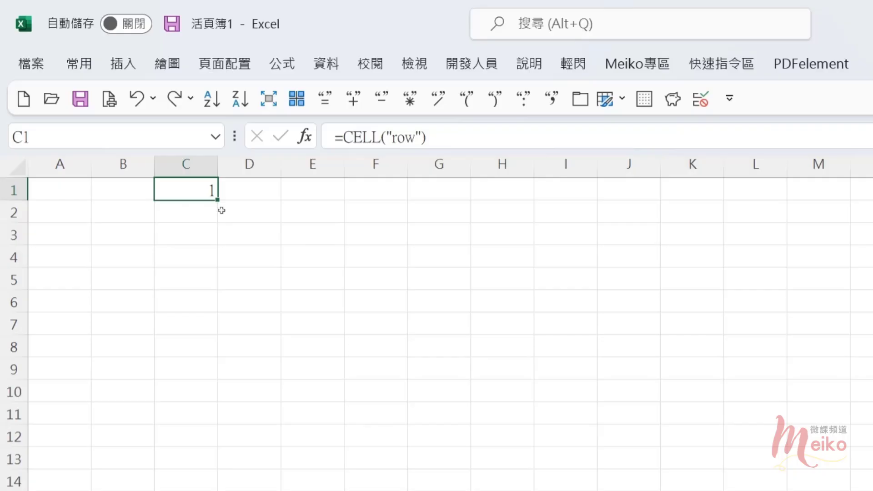
left_click(188, 353)
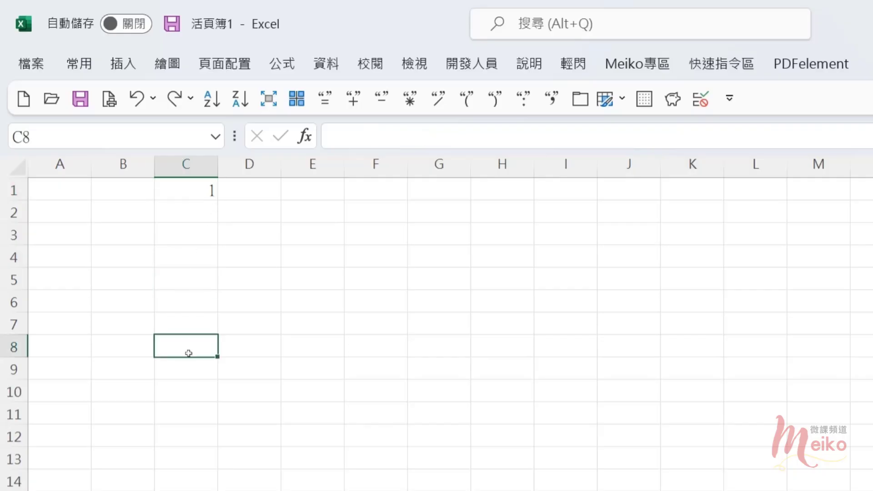
key("F9")
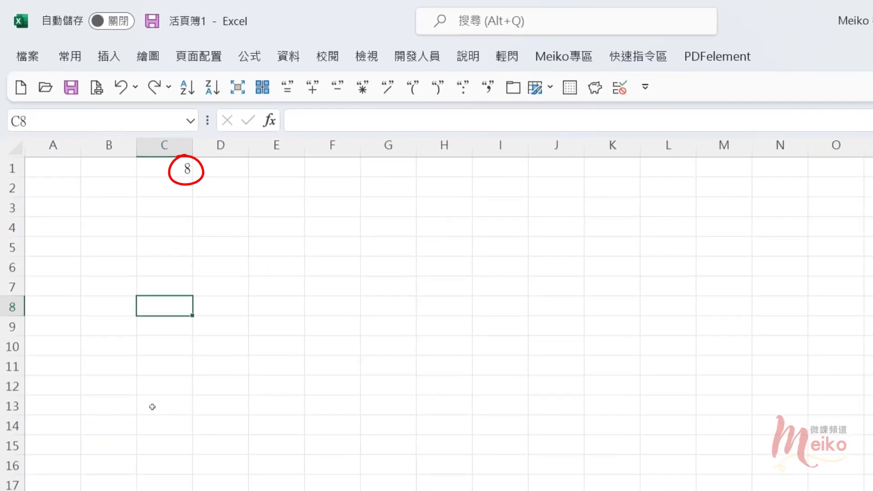
left_click(155, 443)
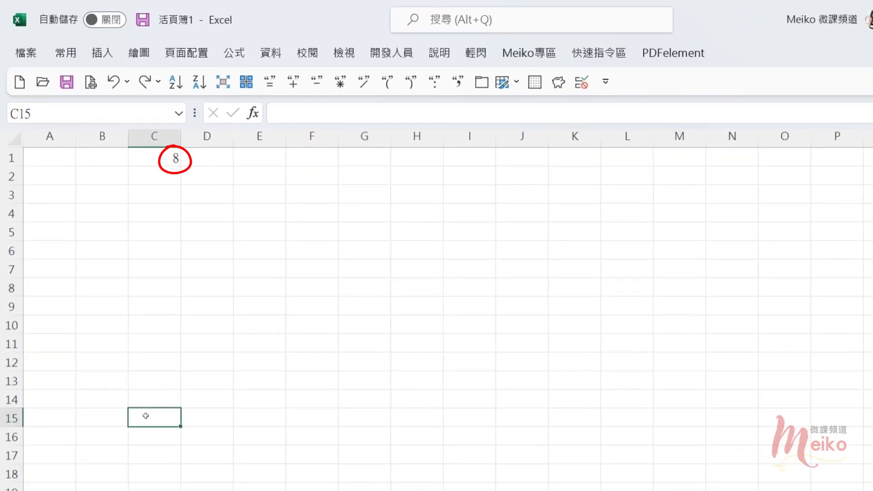
key("F9")
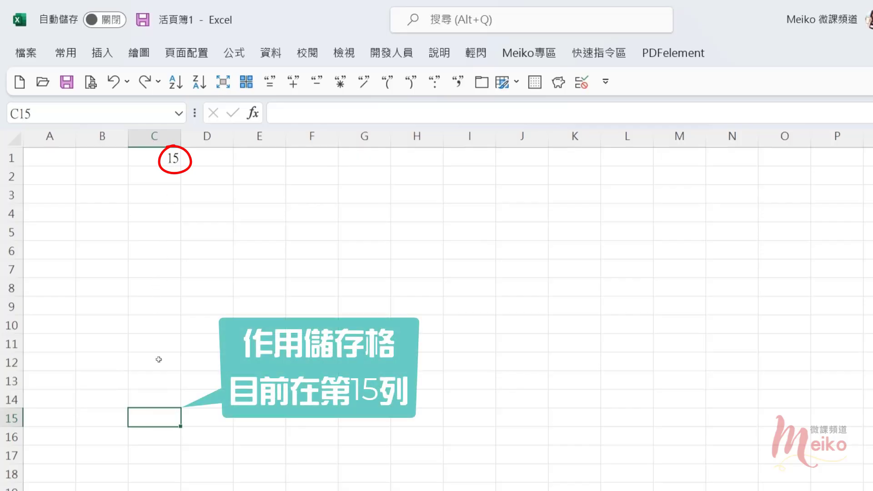
- Enter the formula =CELL("col") in cell D3
left_click(251, 159)
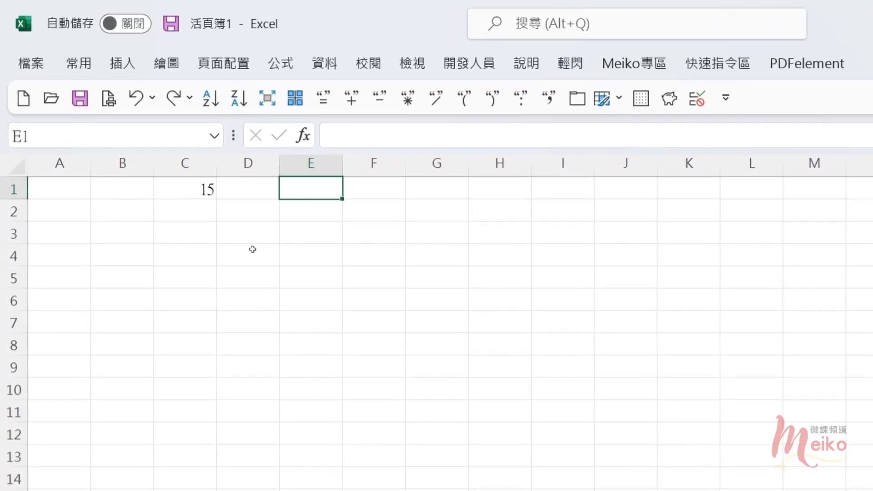
left_click(248, 233)
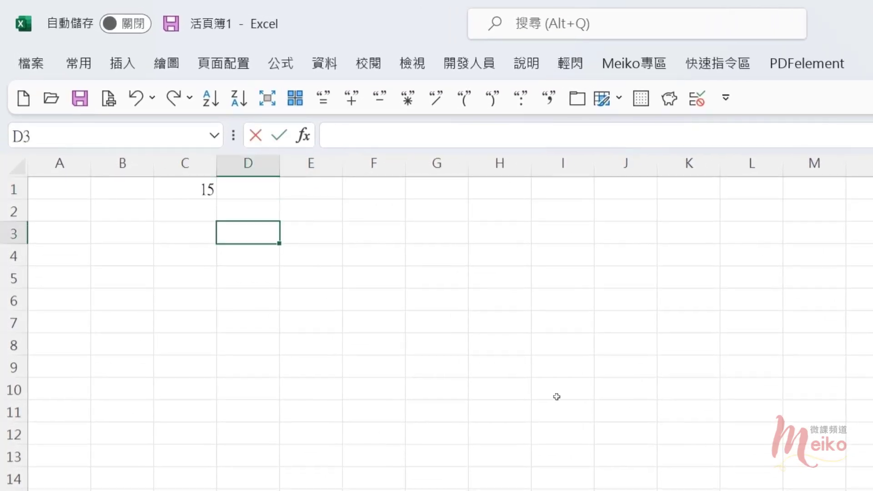
type("=cell(")
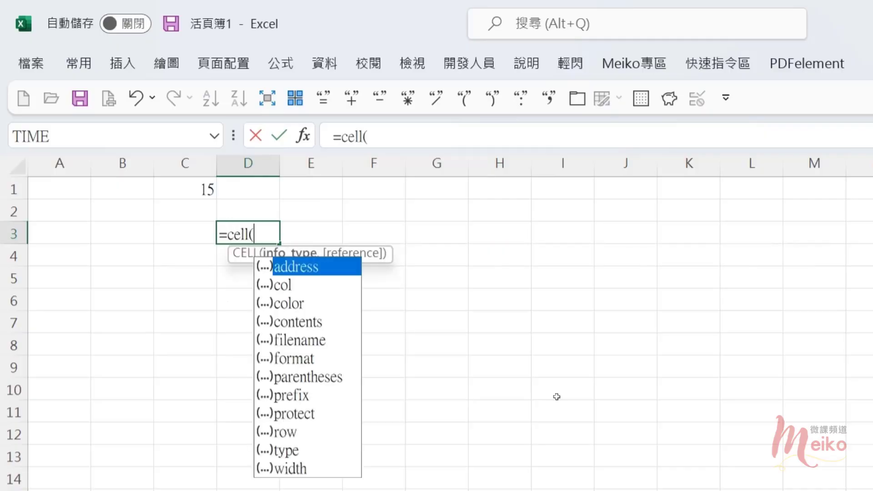
left_click(289, 290)
double_click(288, 289)
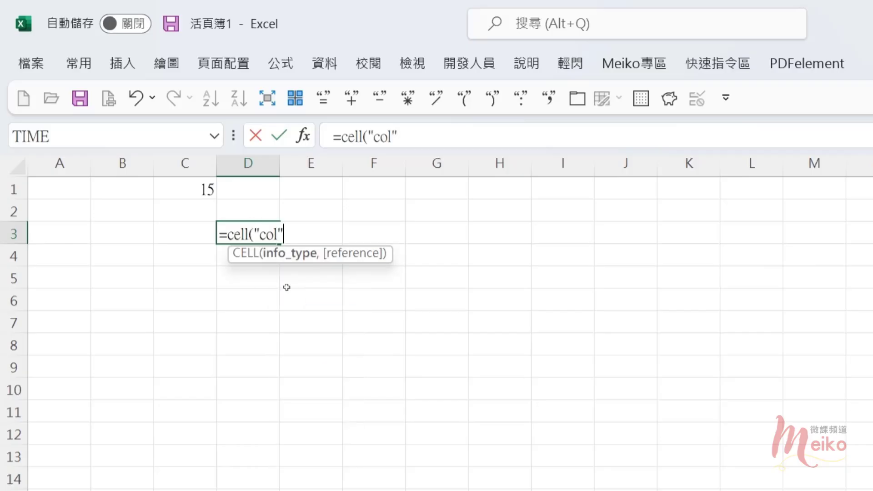
type(")")
key("Return")
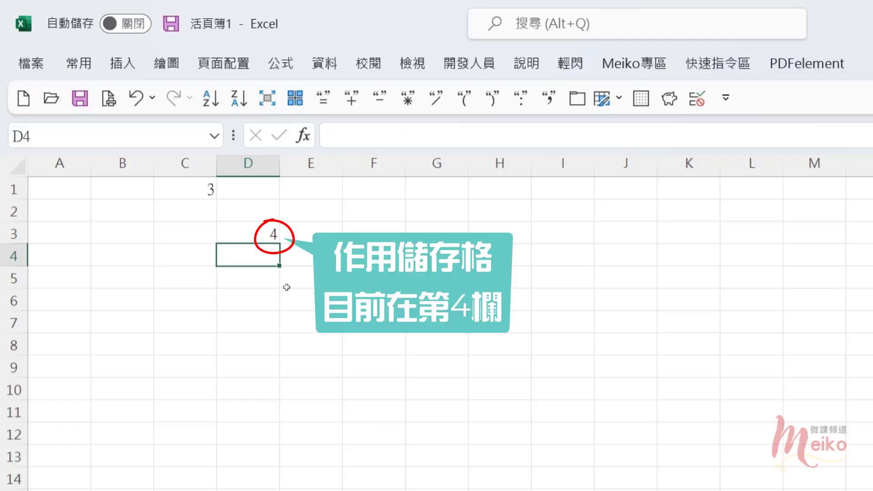
- Check the column formula in D3 by counting across columns A to D, and recalculate with Q3 active
left_click(275, 235)
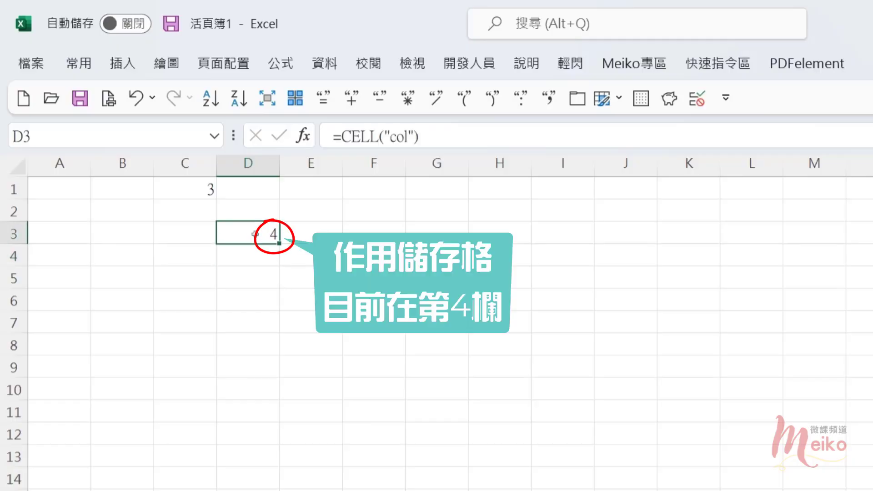
left_click(66, 238)
left_click(137, 233)
left_click(183, 231)
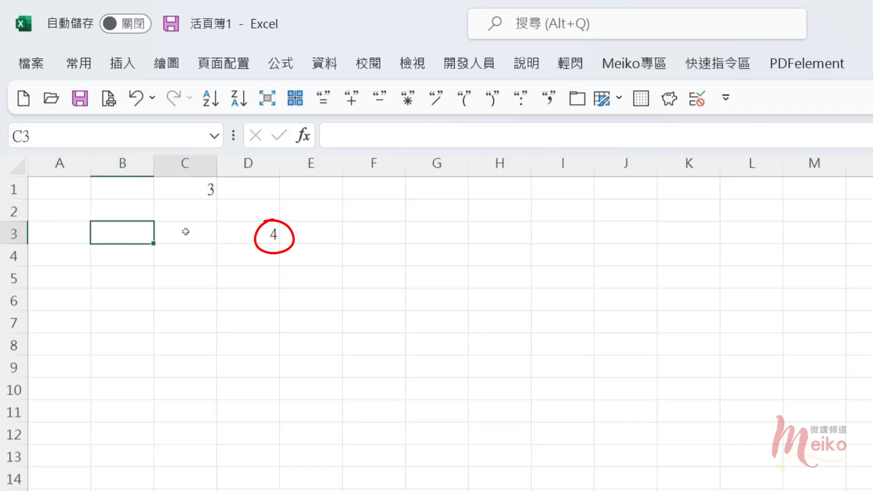
left_click(236, 231)
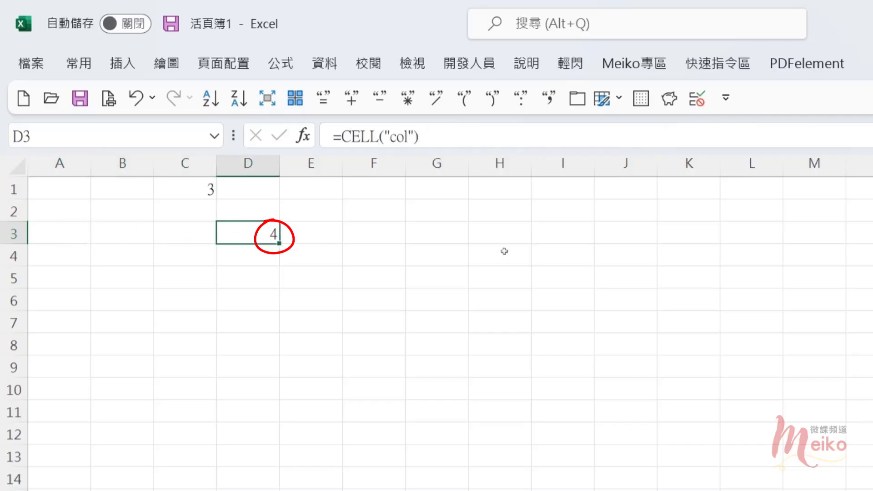
left_click(816, 183)
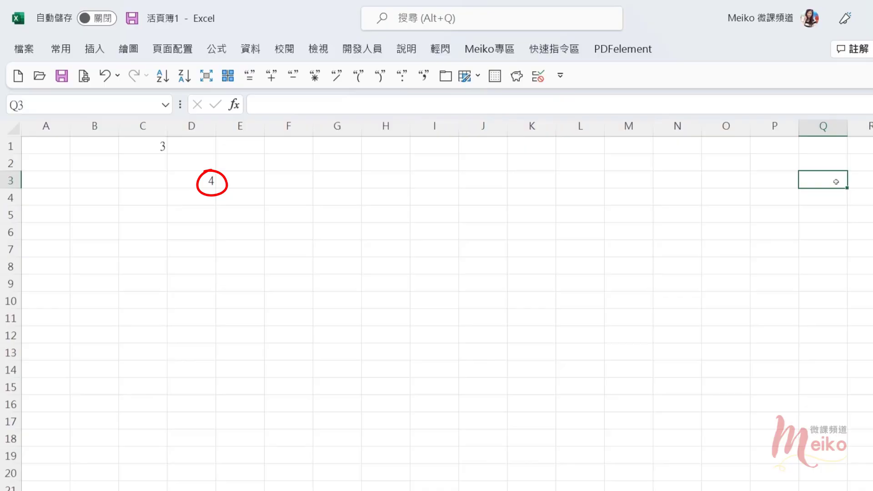
key("F9")
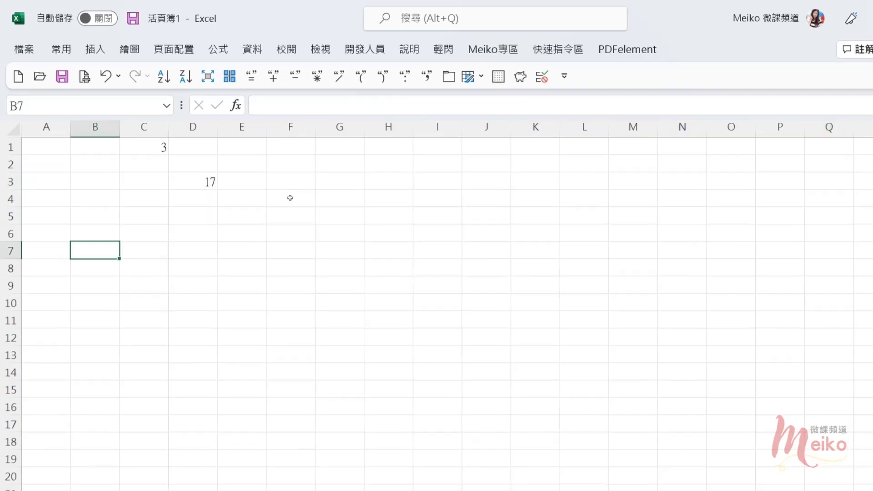
- Recalculate with A1 active, inspect the formulas in C1 and D3, and return to A1
left_click(42, 146)
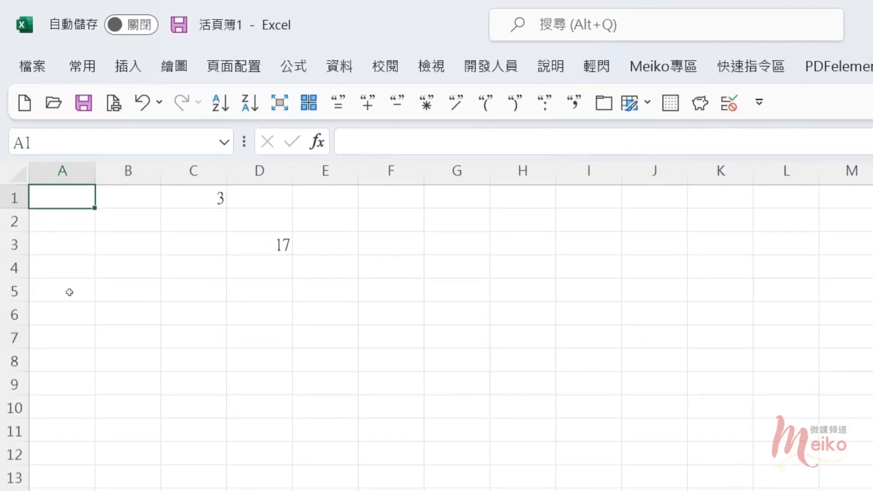
key("F9")
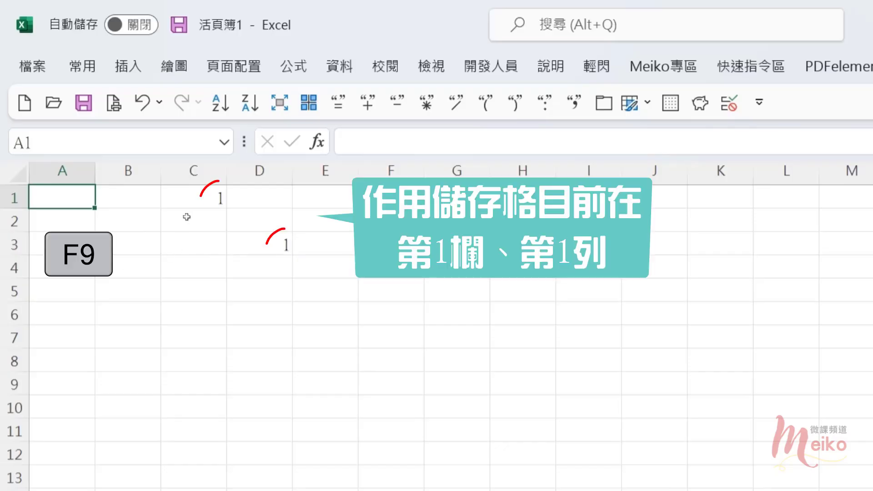
left_click(221, 196)
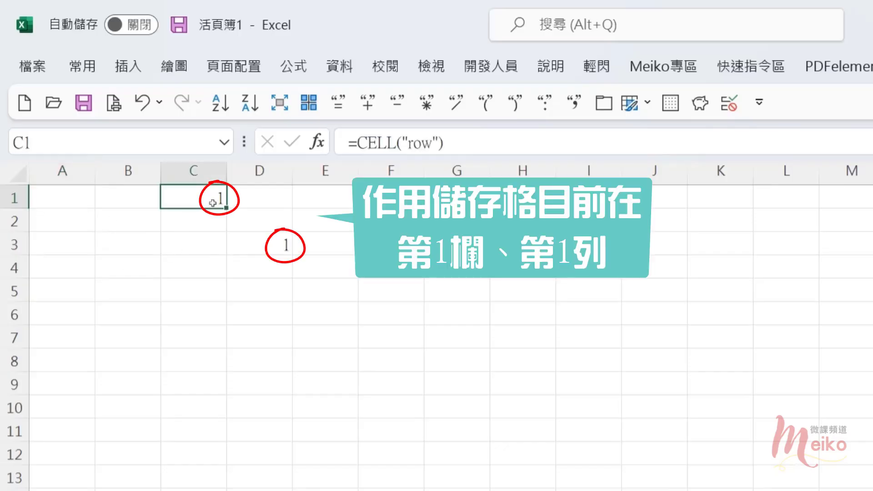
left_click(259, 238)
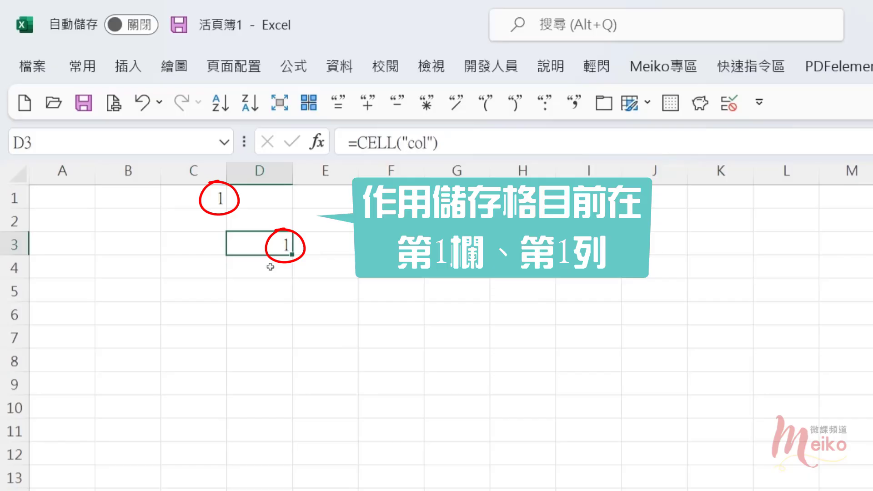
left_click(69, 206)
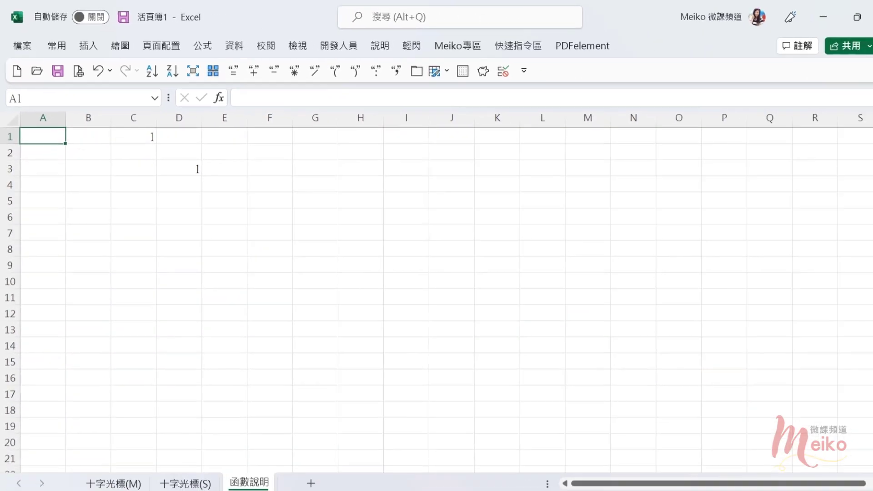
- On the 十字光標(S) sheet, select the data range A1:O18 and start a new conditional formatting rule determined by a formula
left_click(173, 464)
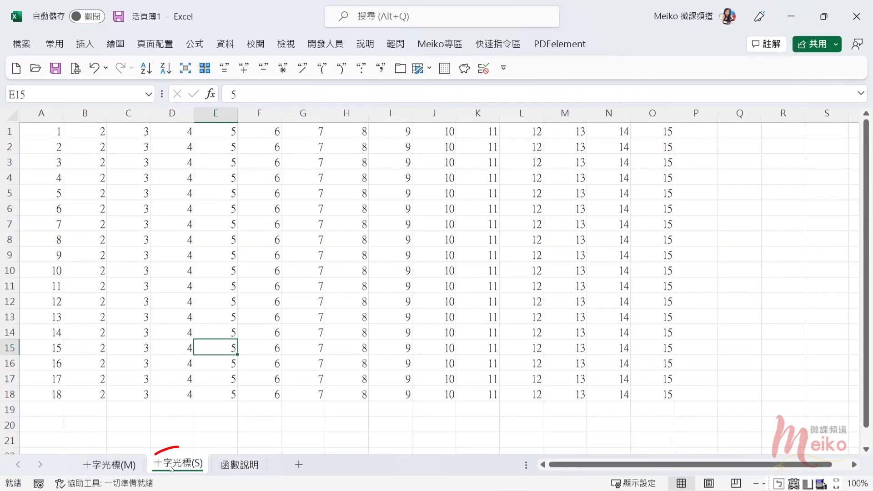
left_click(245, 227)
key("ctrl+a")
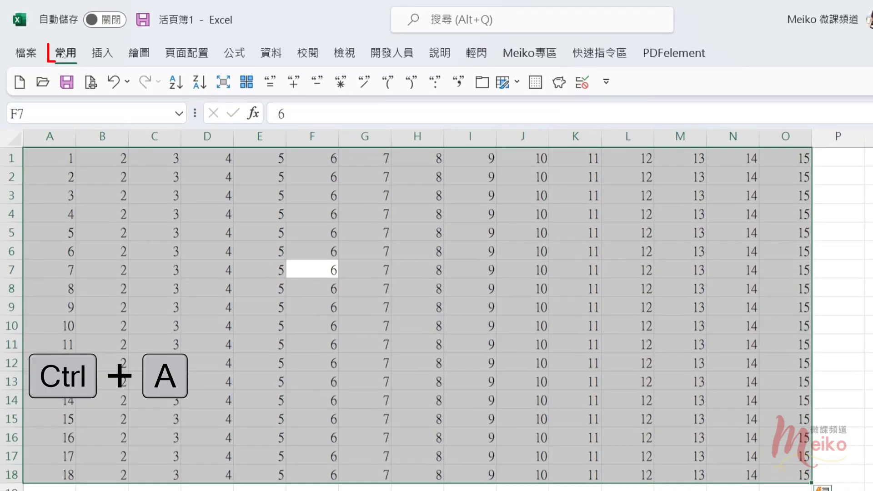
left_click(63, 55)
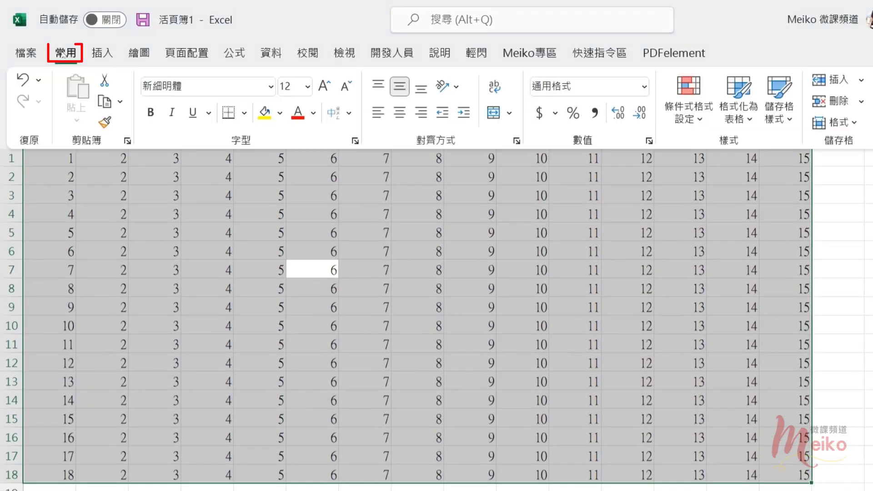
left_click(705, 122)
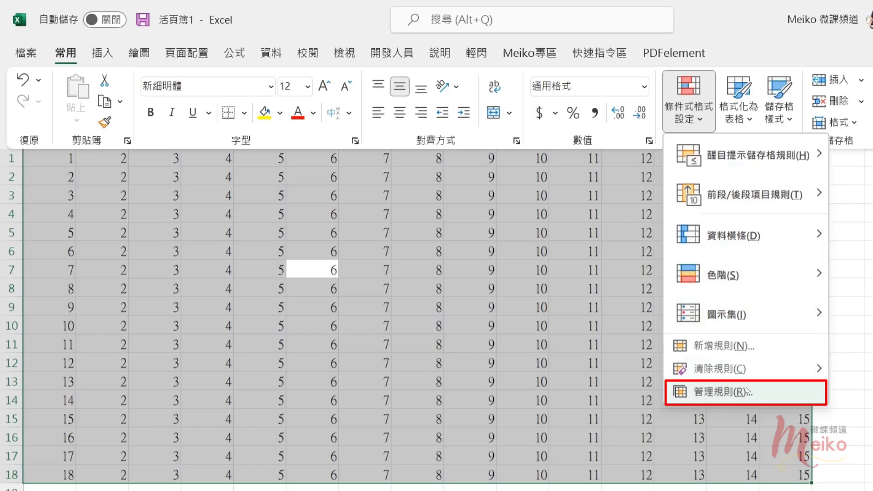
left_click(746, 391)
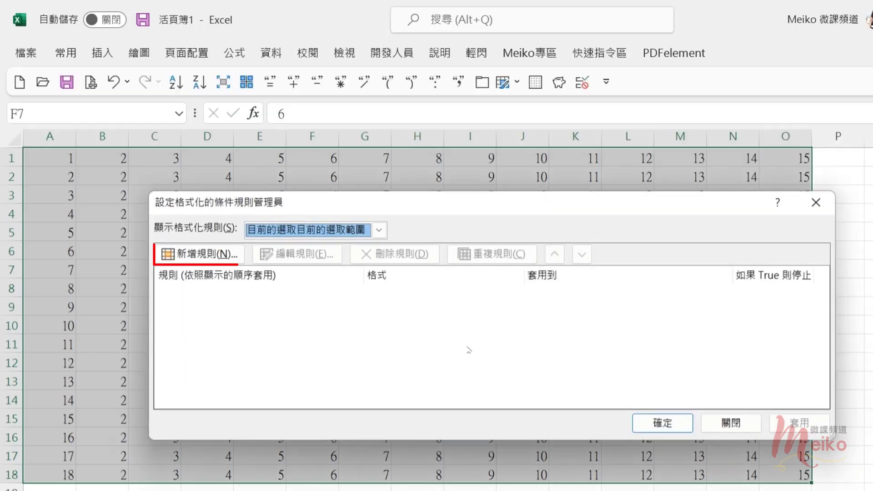
left_click(198, 253)
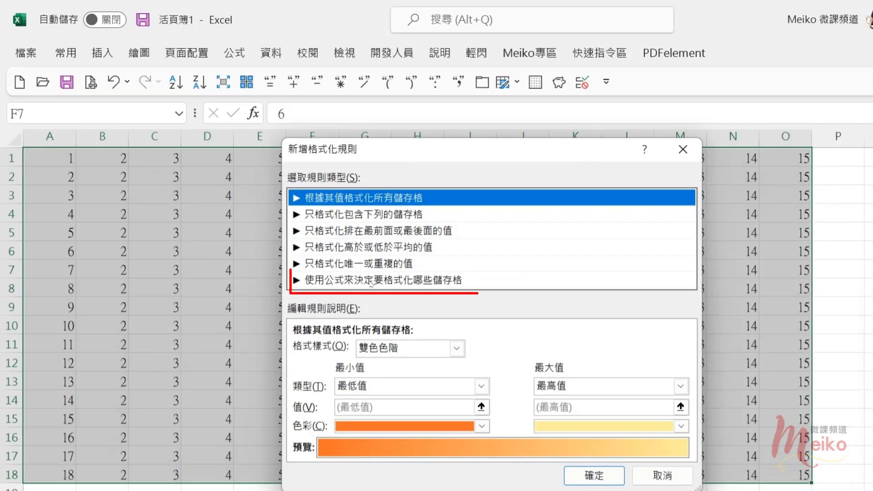
left_click(372, 282)
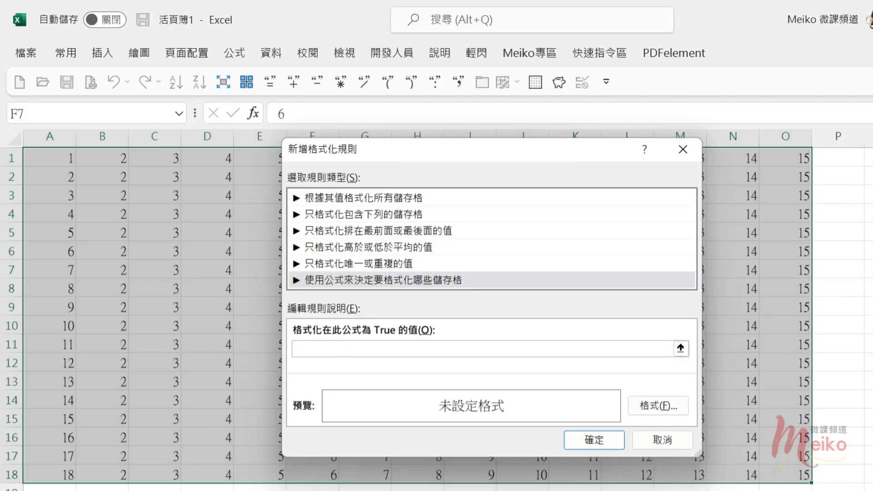
- Enter =cell("row")=row() as the formula of the new formatting rule
type("=cell")
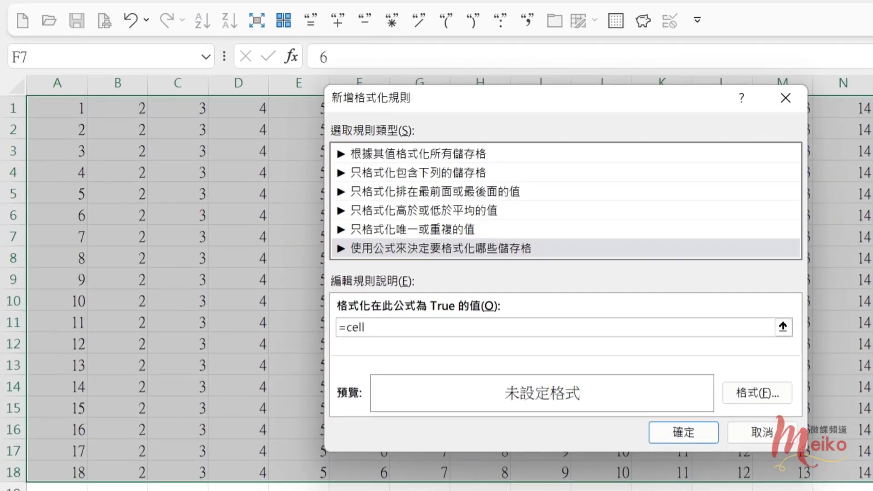
type("(\"")
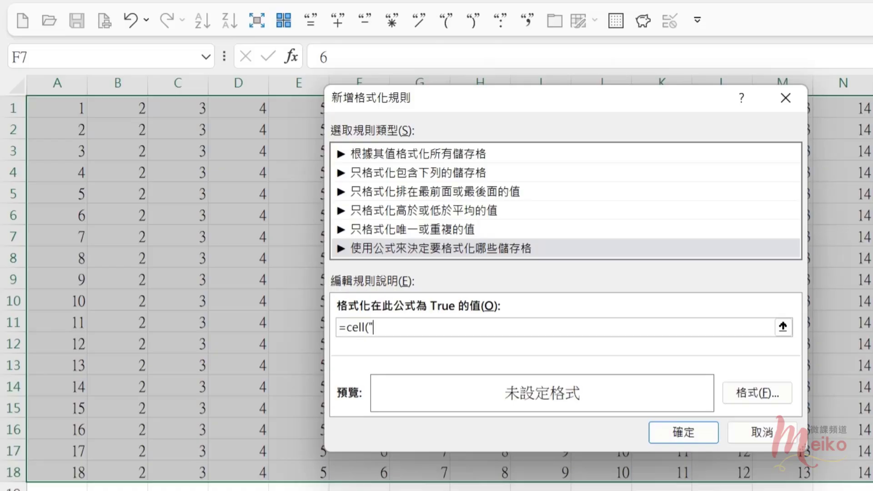
type("row\")=row()")
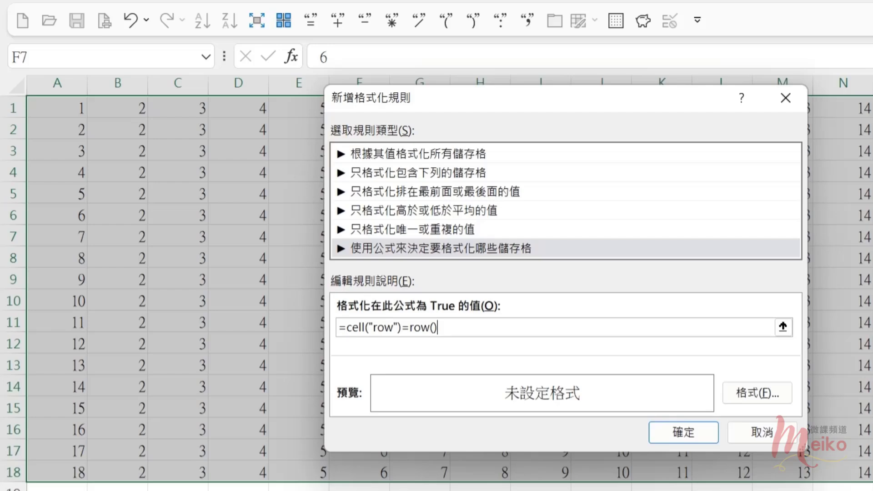
- Give the row rule a light pink background fill and apply it to the data range
left_click(758, 394)
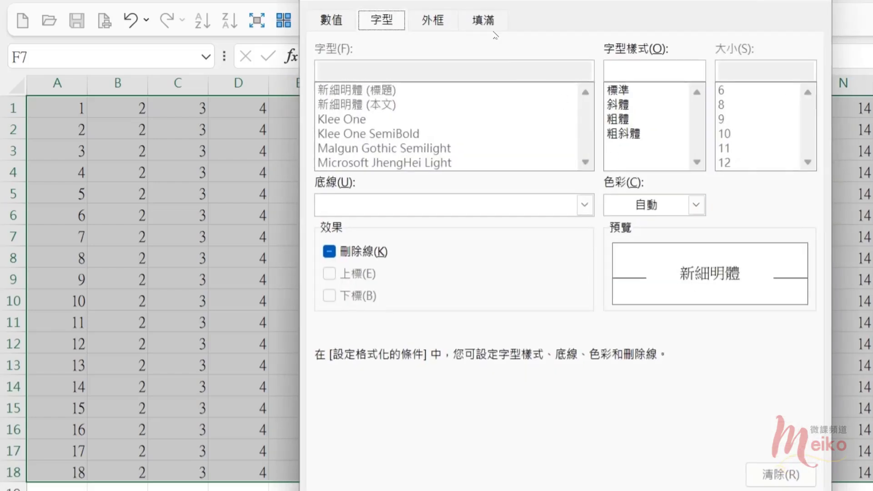
left_click(485, 20)
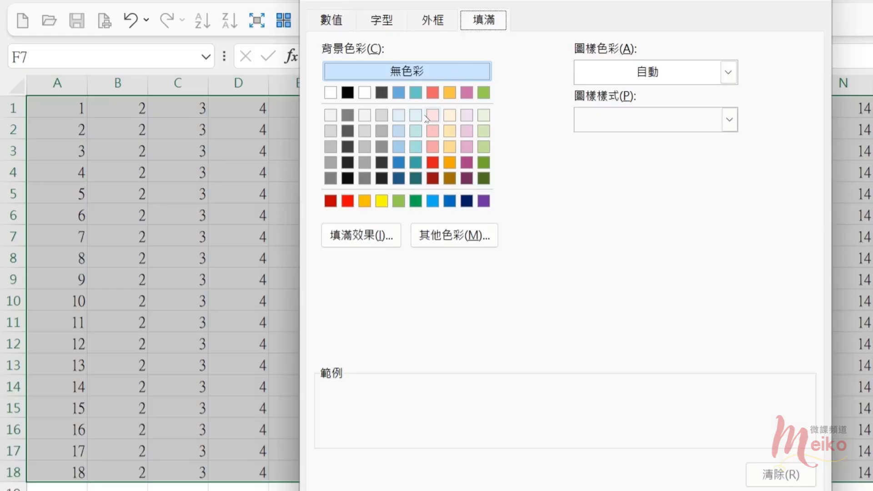
left_click(433, 117)
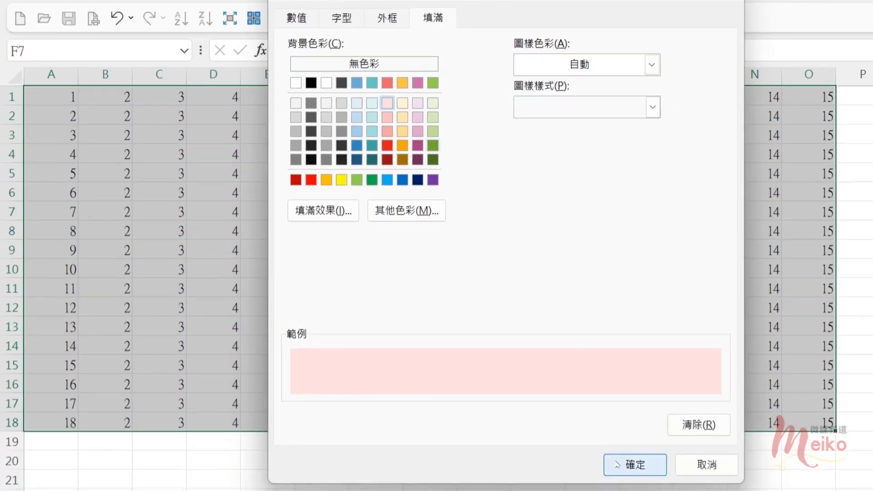
left_click(610, 465)
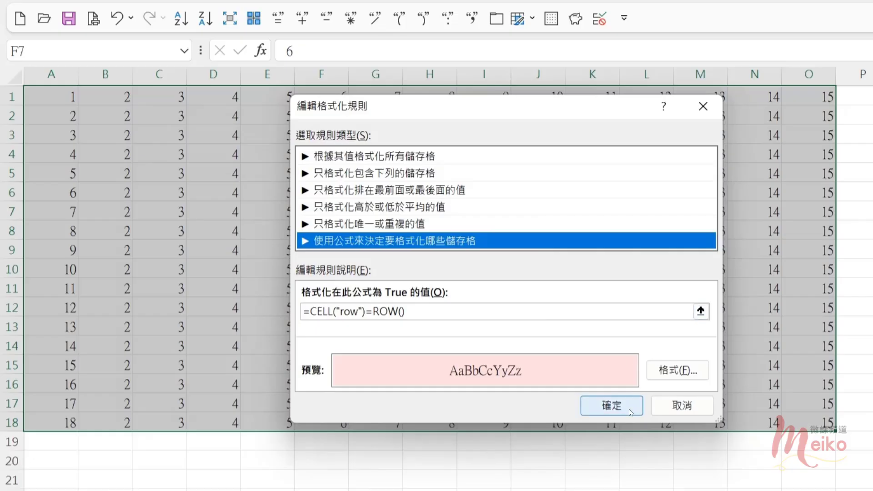
left_click(630, 411)
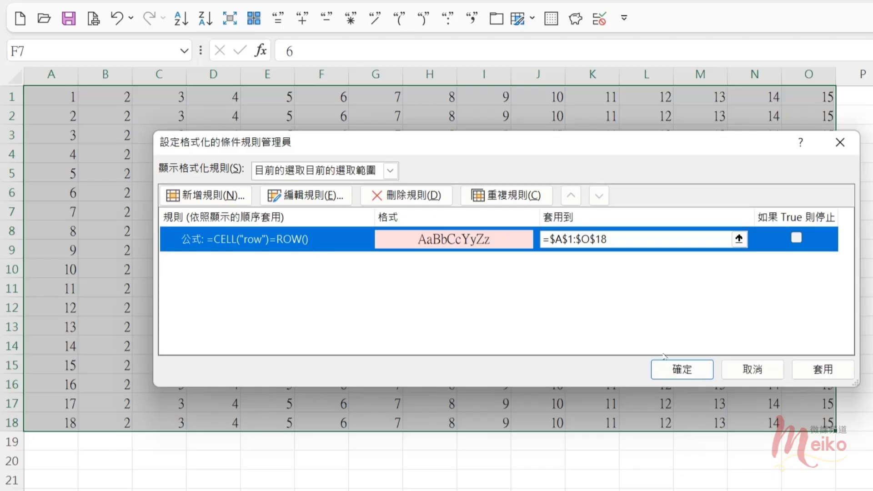
left_click(679, 372)
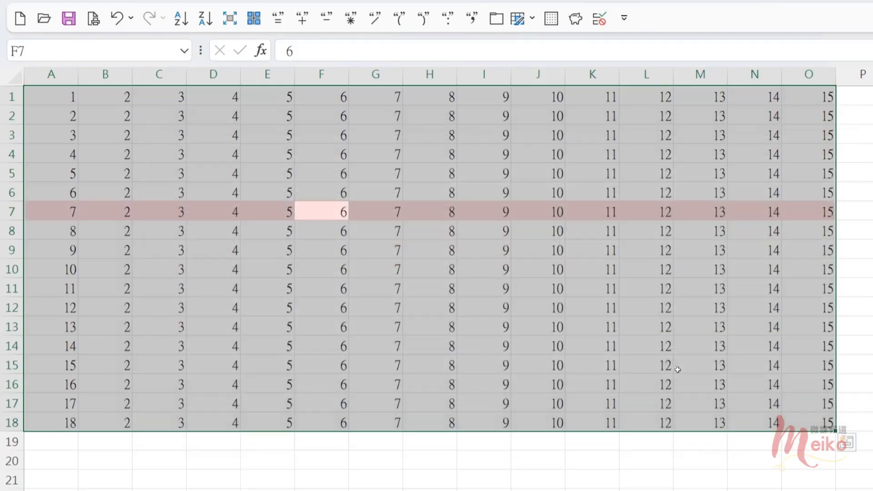
- Check the row highlight by recalculating with G11, H4, J12 and D15 active in turn
left_click(377, 288)
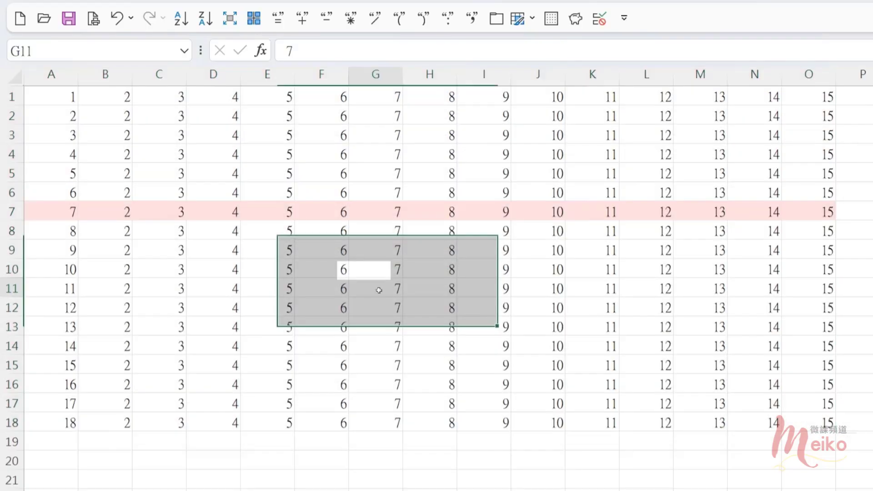
key("F9")
key("F9")
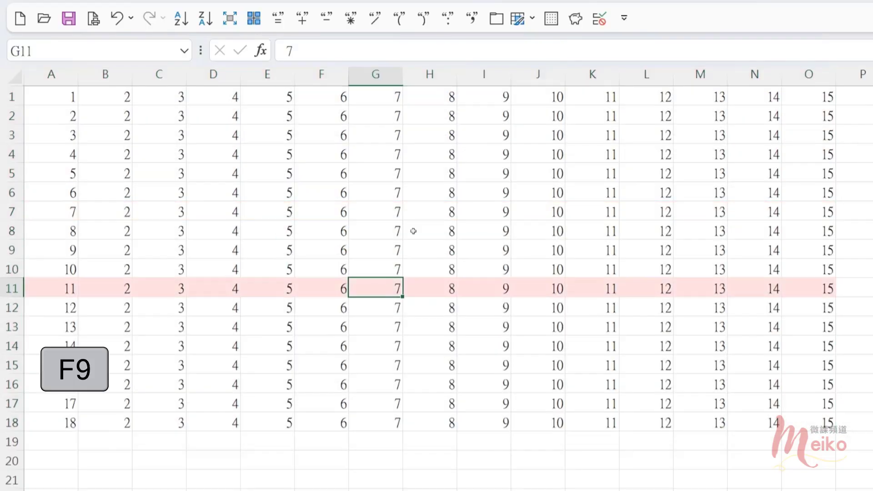
left_click(448, 157)
key("F9")
left_click(562, 311)
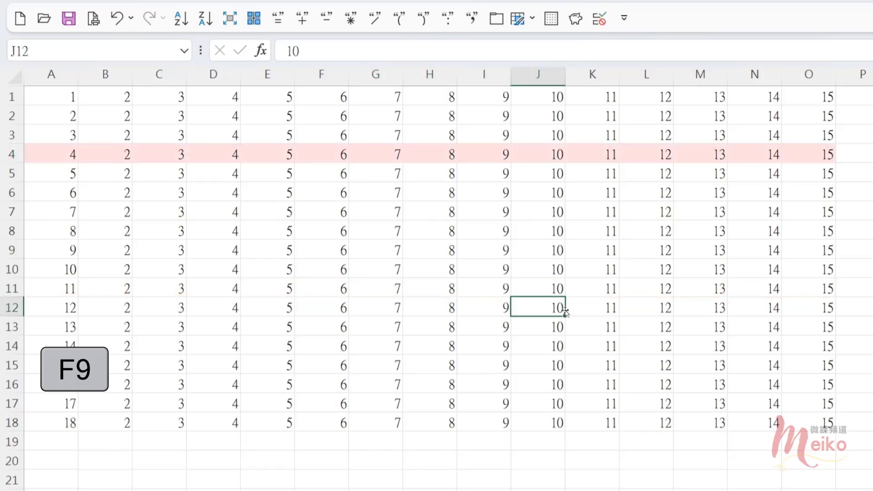
key("F9")
left_click(209, 359)
key("F9")
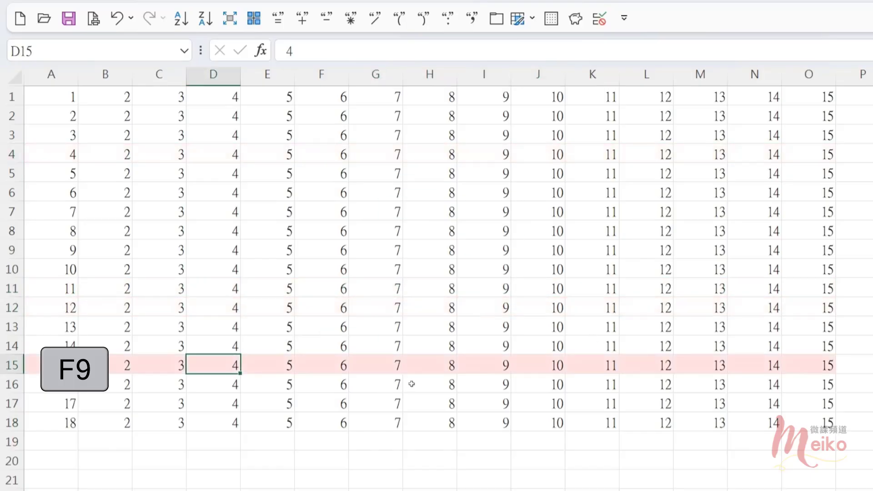
- With G11 active, select the whole data range and duplicate its row-highlighting conditional formatting rule
left_click(402, 288)
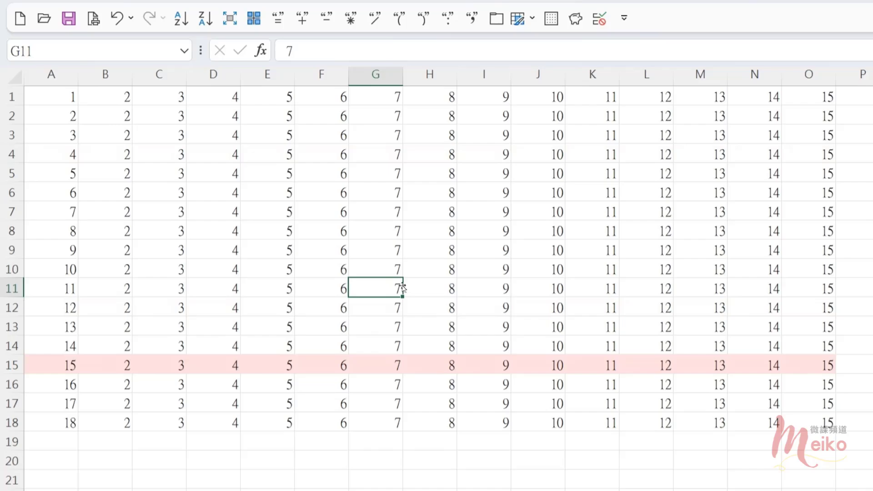
key("ctrl+a")
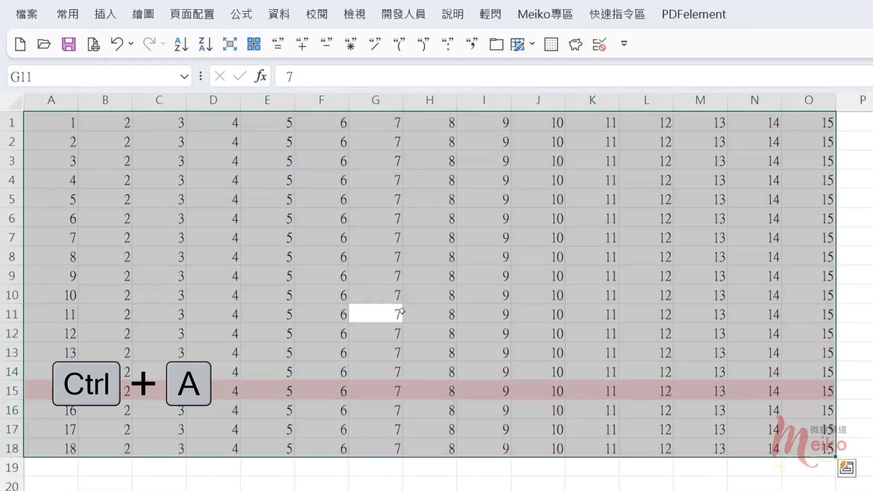
left_click(67, 20)
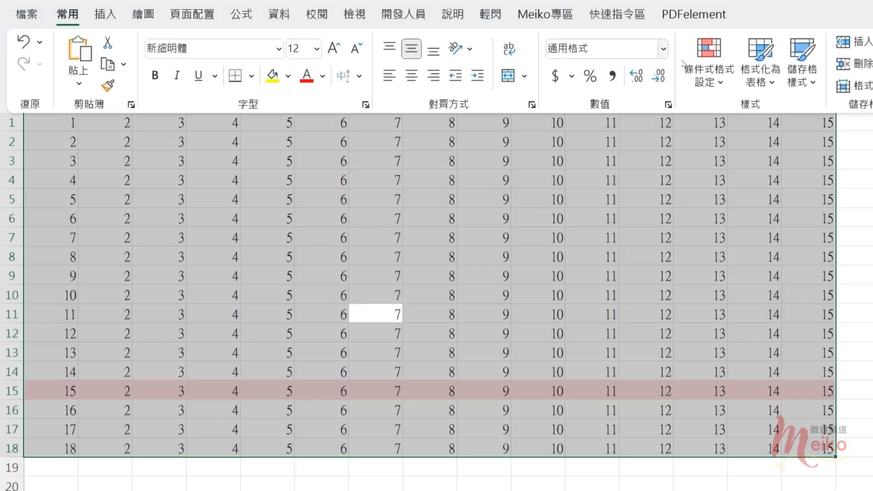
left_click(724, 77)
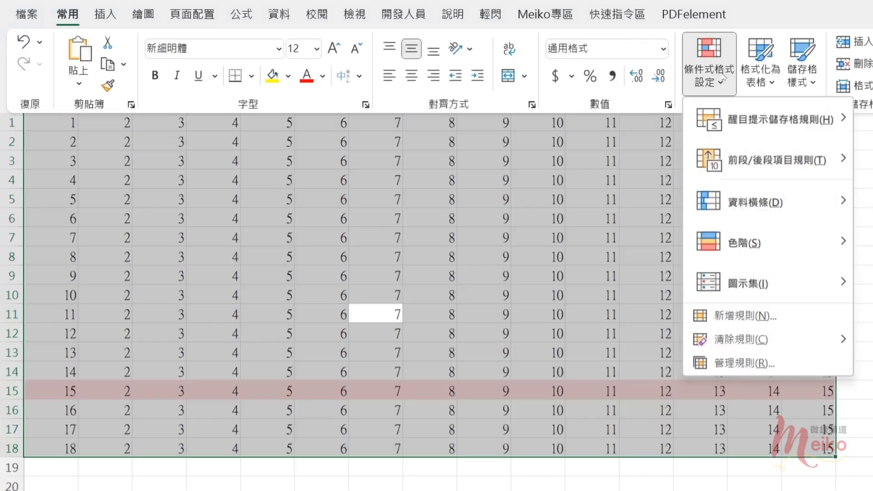
left_click(772, 364)
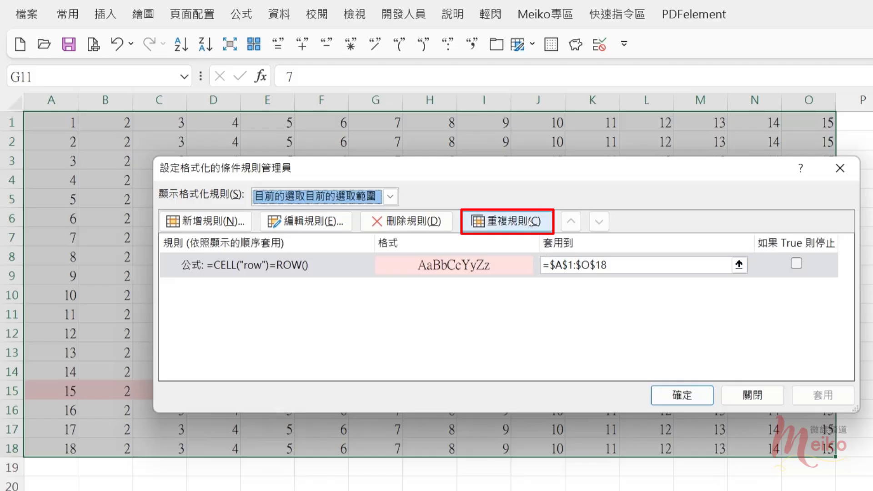
left_click(533, 221)
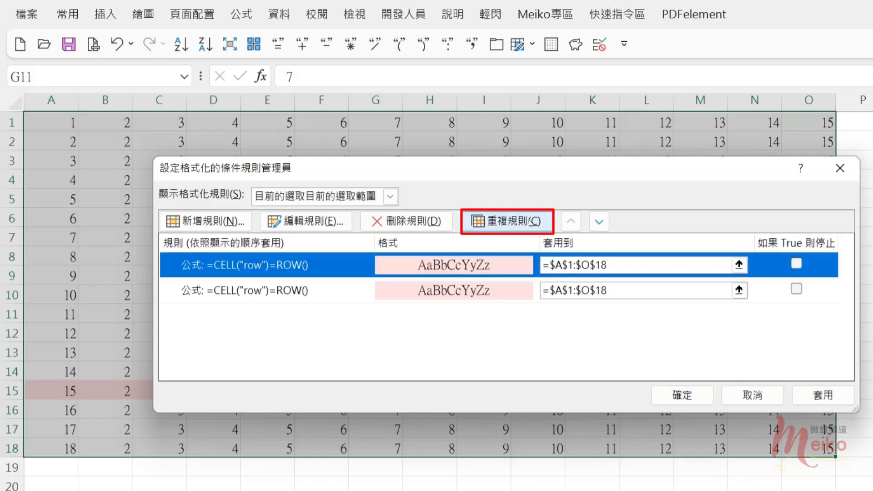
- Change the first of the two identical rules to the formula =CELL("col")=column() and apply the rules
double_click(314, 269)
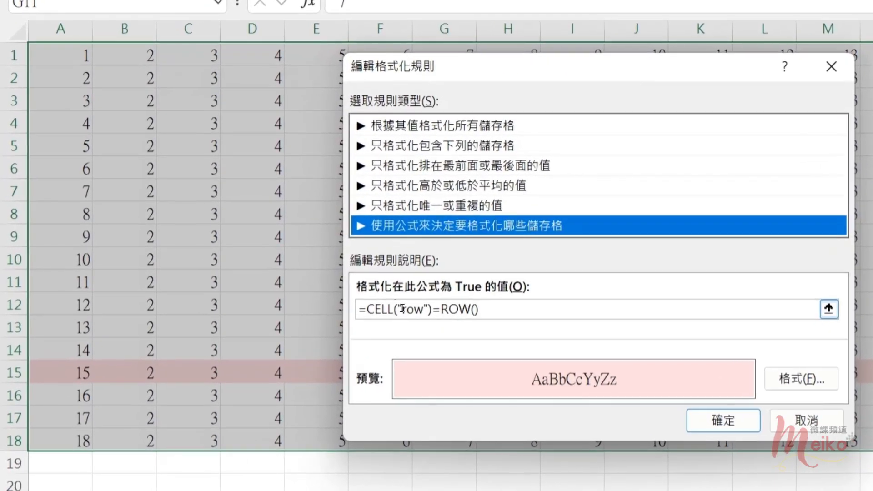
left_click_drag(340, 337, 352, 337)
left_click_drag(417, 310, 425, 309)
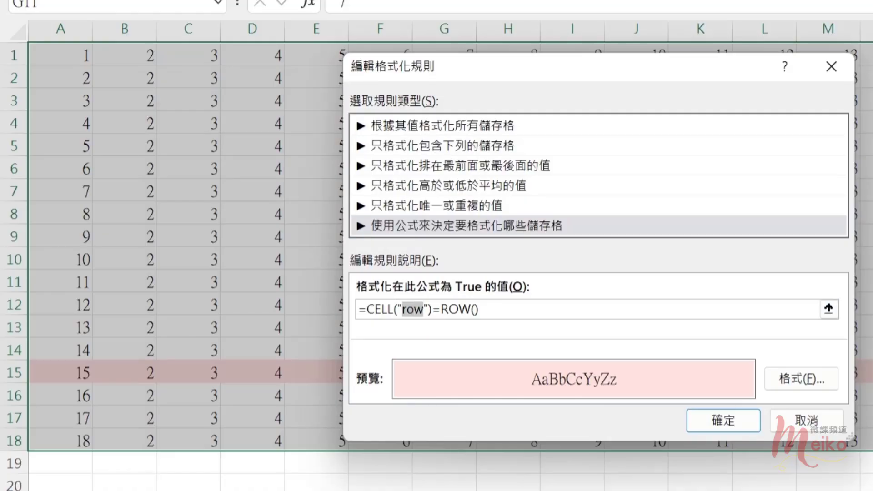
type("col")
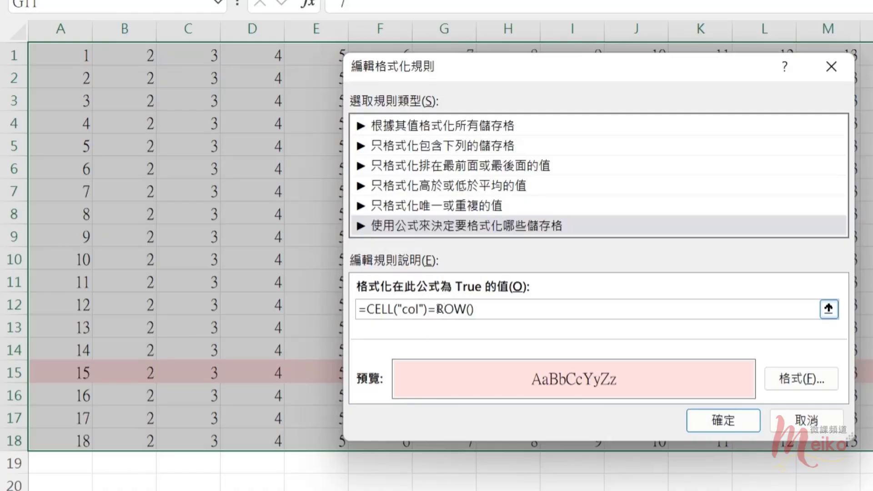
left_click_drag(438, 309, 467, 309)
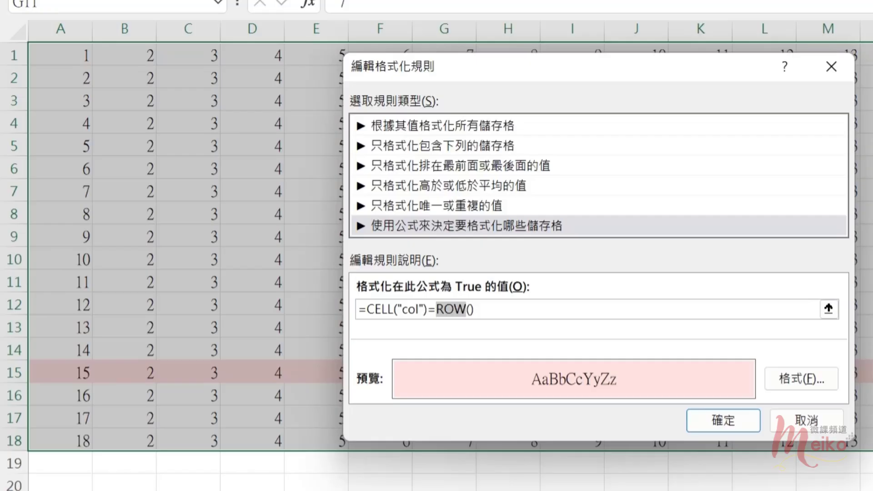
type("c")
type("olum")
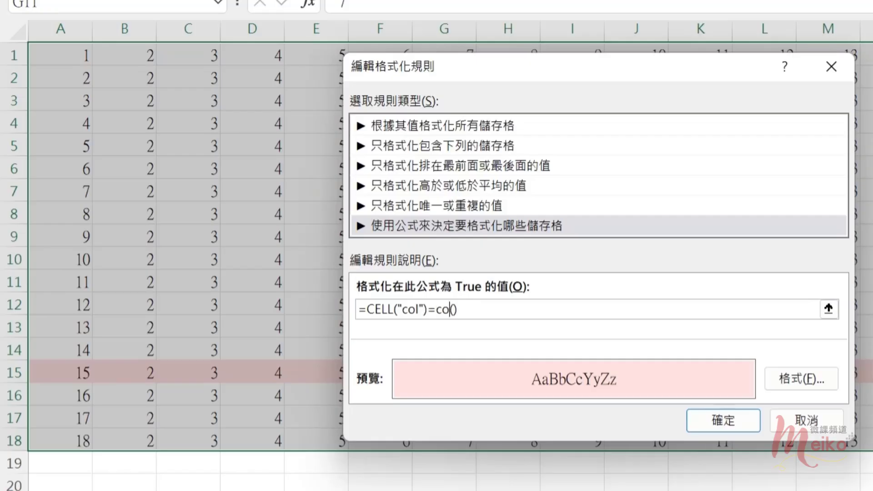
type("n")
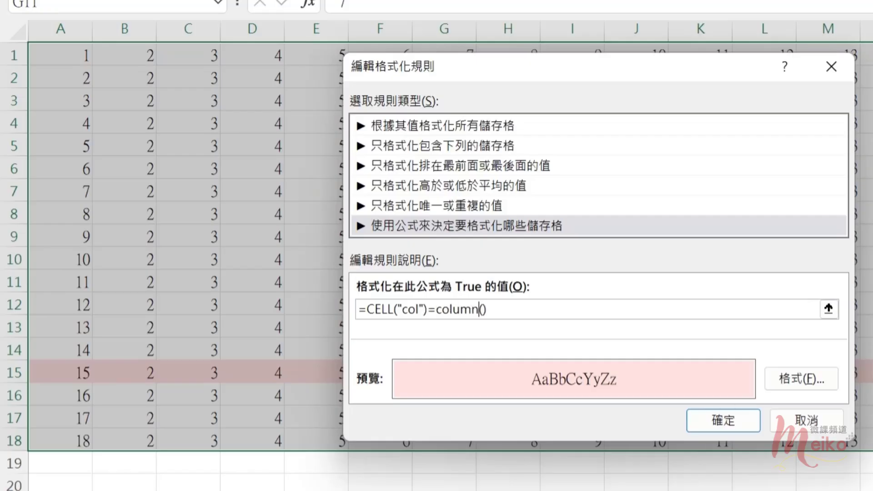
left_click(729, 421)
left_click(787, 377)
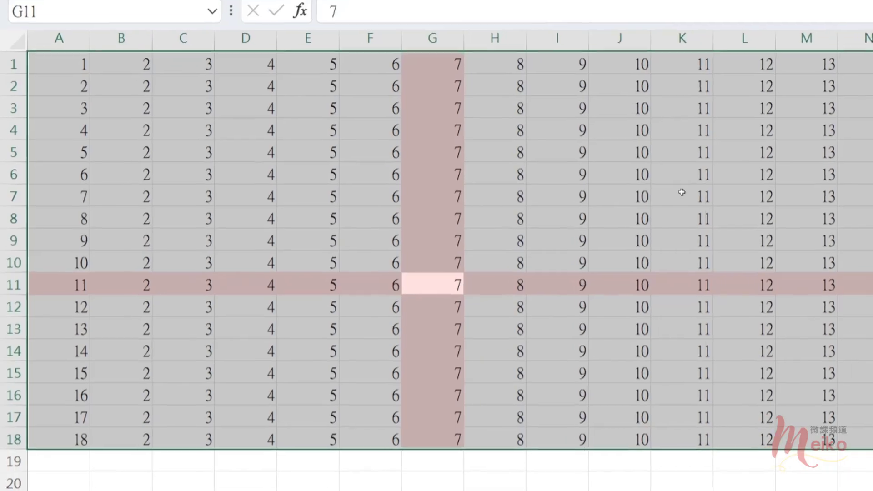
- Check the row and column crosshair by recalculating with K7, C11, G6, I13, L6 and N11 active in turn
left_click(700, 188)
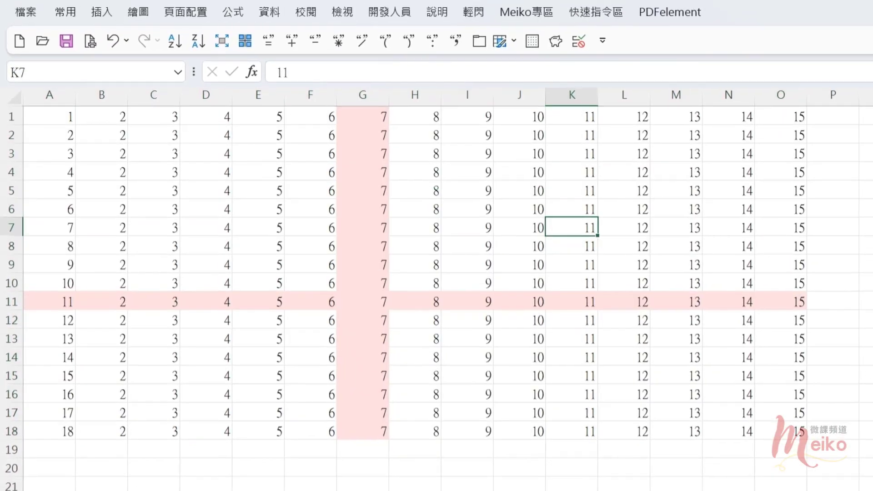
key("F9")
left_click(144, 298)
key("F9")
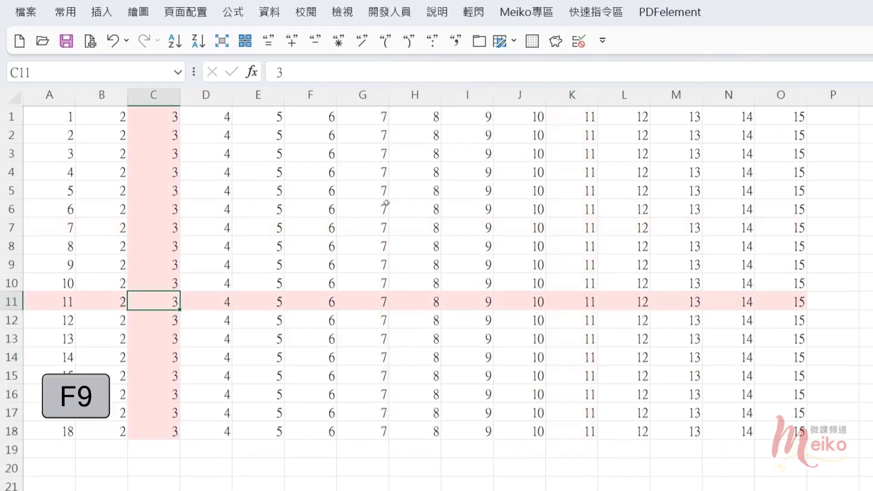
left_click(386, 203)
key("F9")
left_click(487, 342)
key("F9")
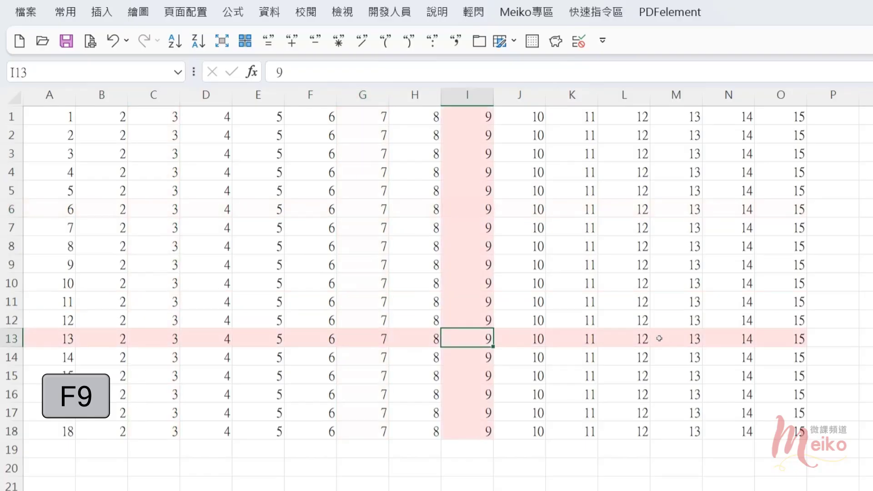
left_click(674, 242)
left_click(730, 298)
key("F9")
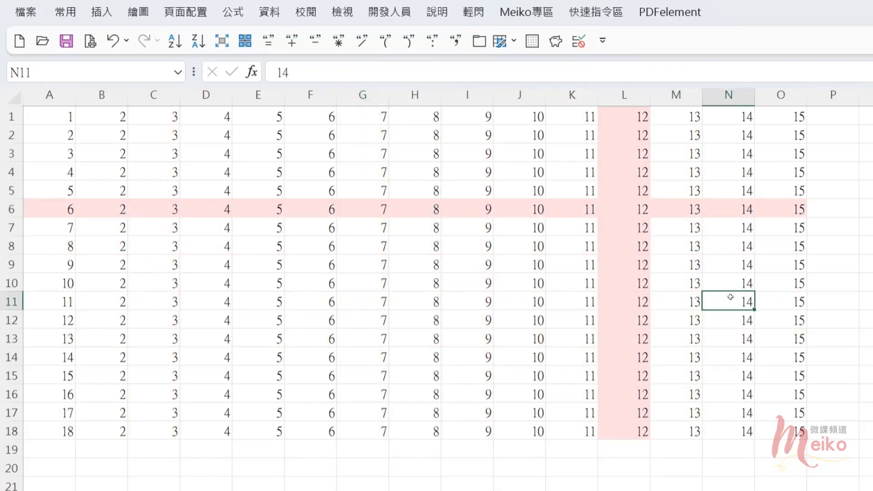